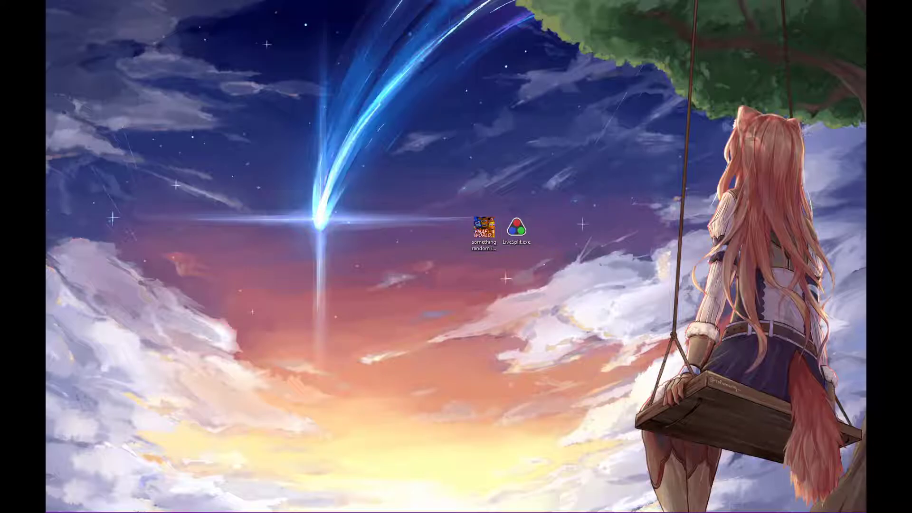
Download the Autosplitter from speedrun.com's FNaF World Resources page and open the .rar archive.
{"action": "key", "text": "alt+Tab"}
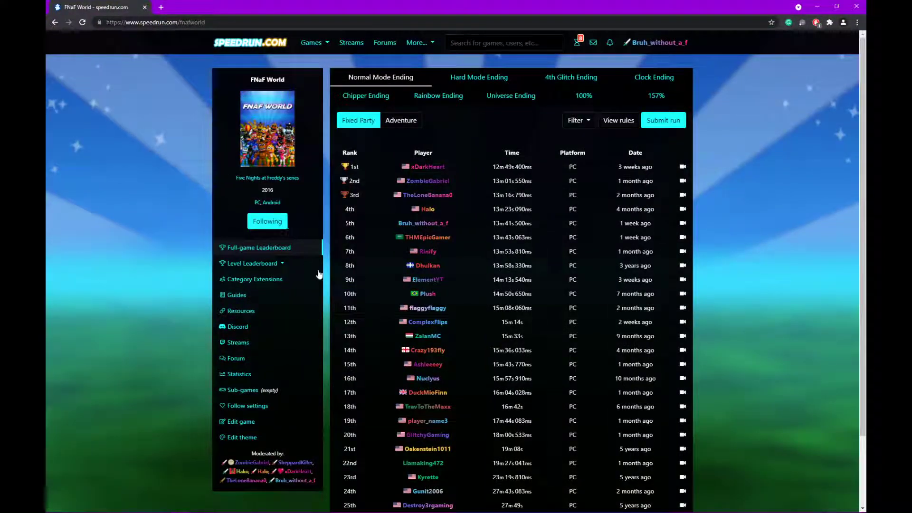
{"action": "left_click", "coordinate": [281, 312]}
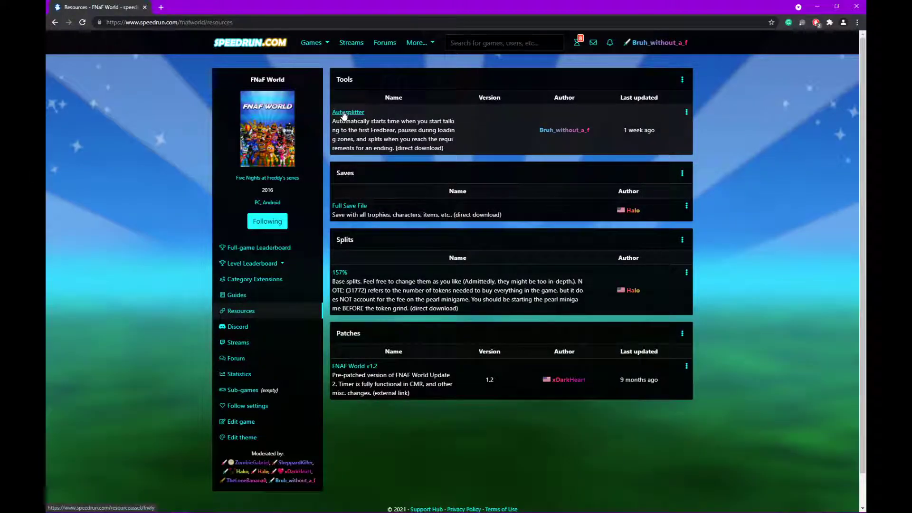
{"action": "left_click", "coordinate": [343, 113]}
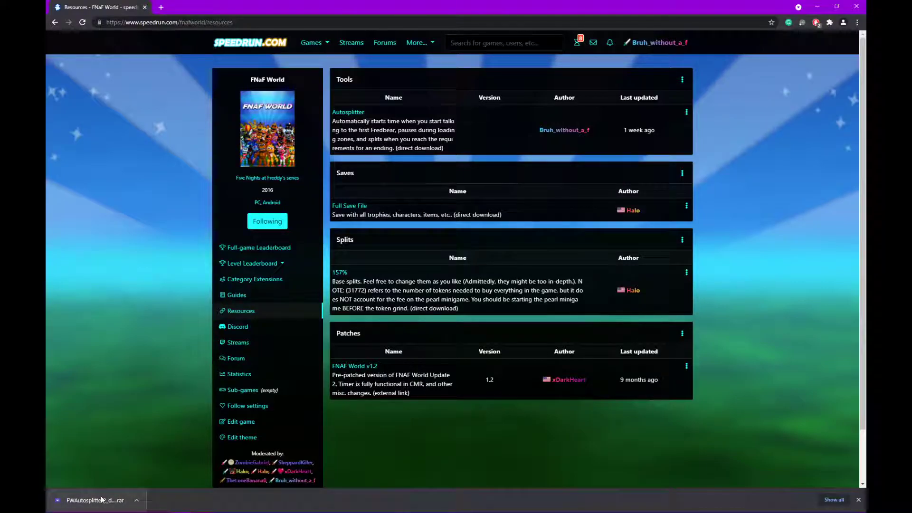
{"action": "left_click", "coordinate": [101, 500]}
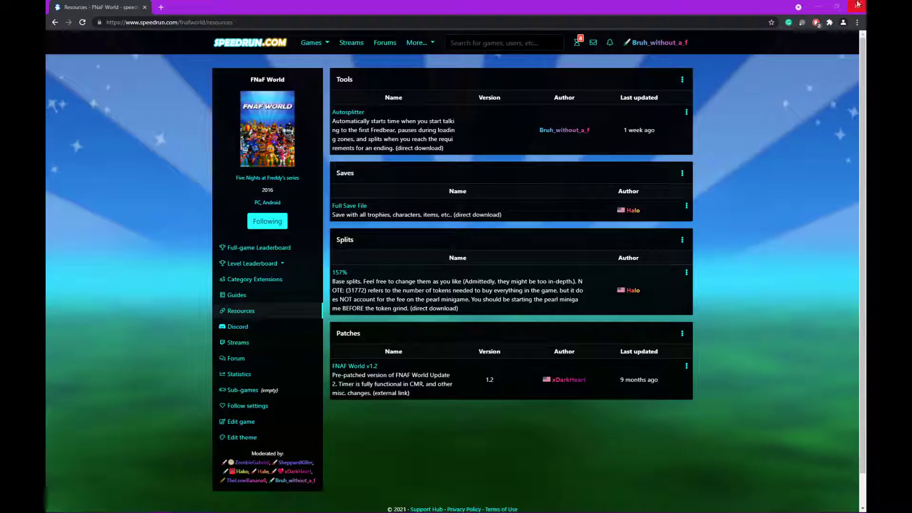
Close Chrome and drag FNaF_World.asl onto the desktop beside the game shortcut and LiveSplit.exe.
{"action": "key", "text": "super+d"}
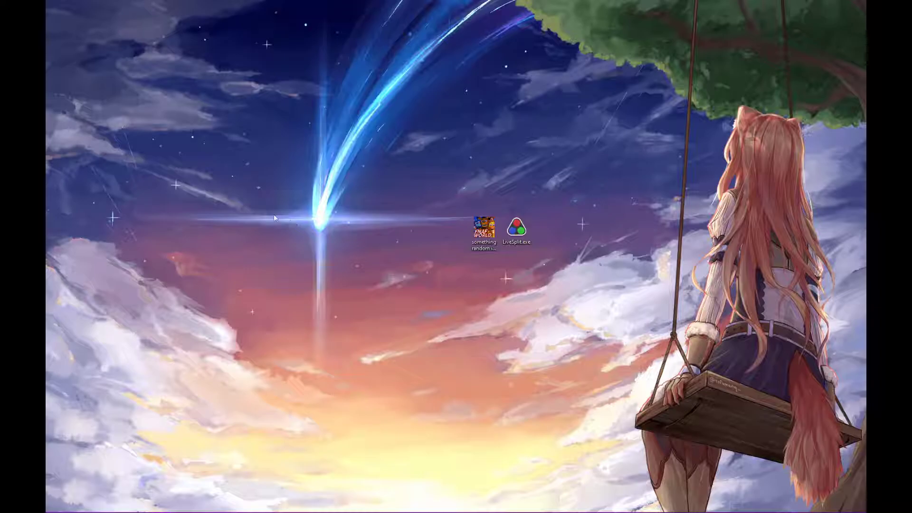
{"action": "left_click_drag", "start_coordinate": [48, 303], "coordinate": [404, 239]}
{"action": "left_click", "coordinate": [375, 254]}
{"action": "left_click_drag", "start_coordinate": [430, 189], "coordinate": [429, 229]}
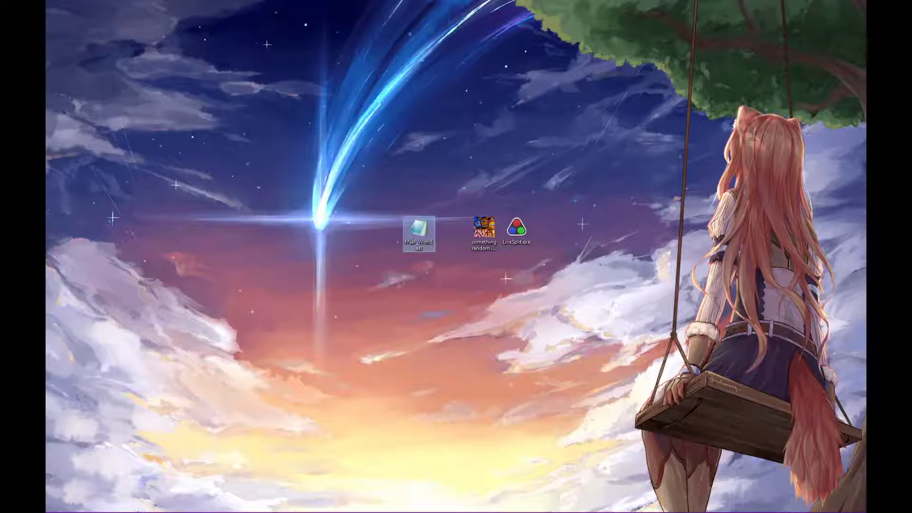
Open LiveSplit's layout editor and the Scriptable Auto Splitter component's settings.
{"action": "left_click_drag", "start_coordinate": [219, 246], "coordinate": [251, 195]}
{"action": "right_click", "coordinate": [250, 195]}
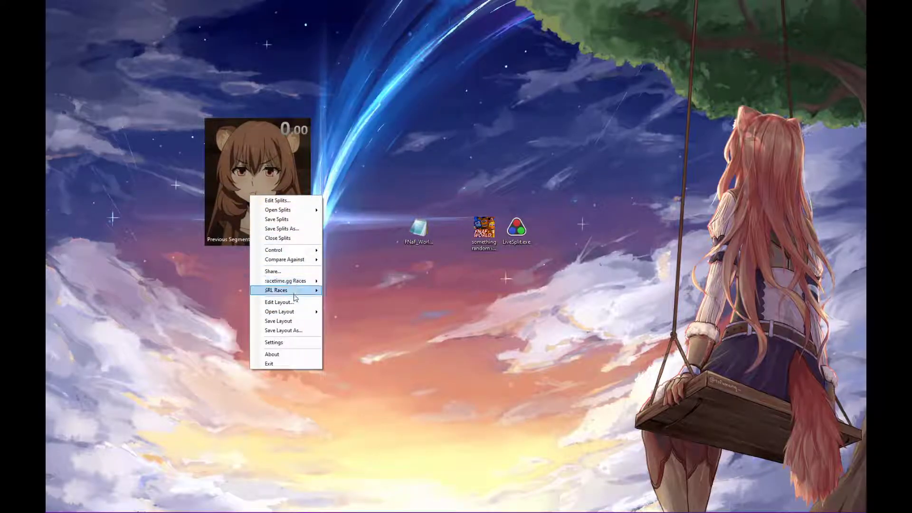
{"action": "key", "text": "Escape"}
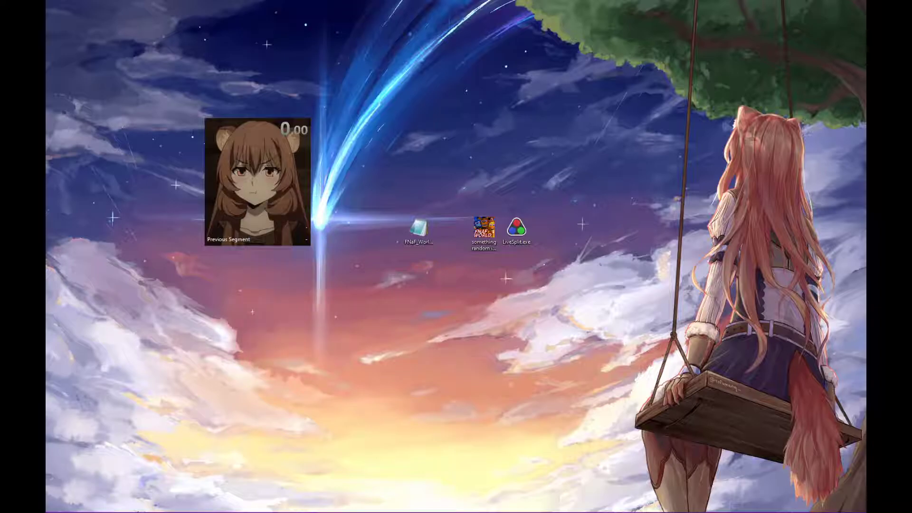
{"action": "left_click_drag", "start_coordinate": [237, 212], "coordinate": [391, 171]}
{"action": "left_click", "coordinate": [325, 204]}
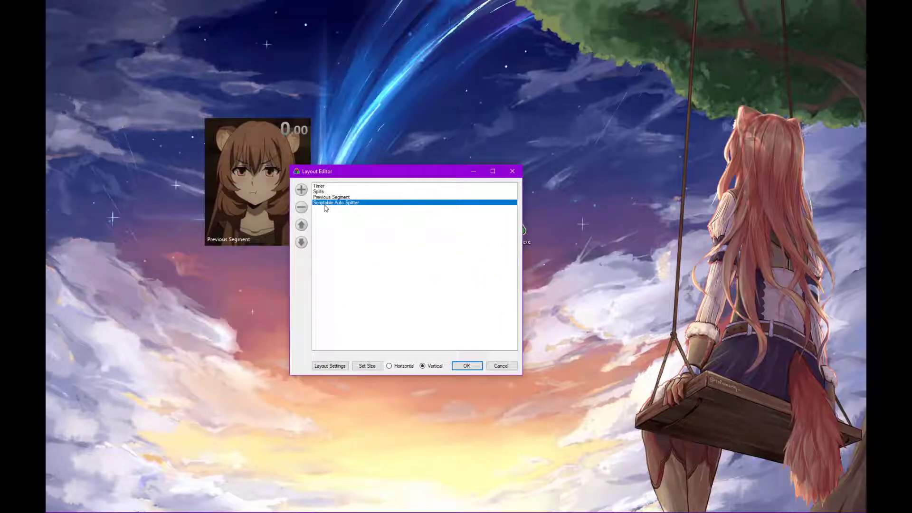
{"action": "double_click", "coordinate": [325, 204]}
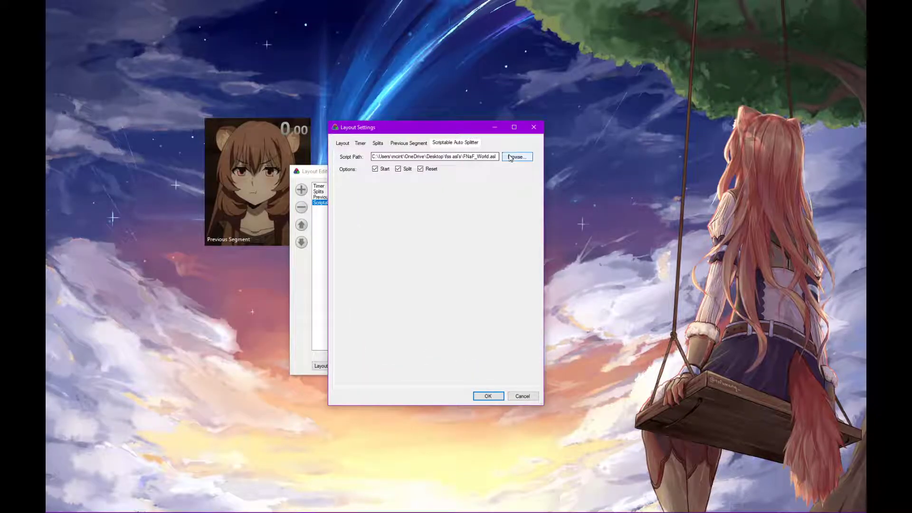
Browse to Desktop\FNaF_World.asl and load it as the auto splitter script.
{"action": "left_click", "coordinate": [512, 158]}
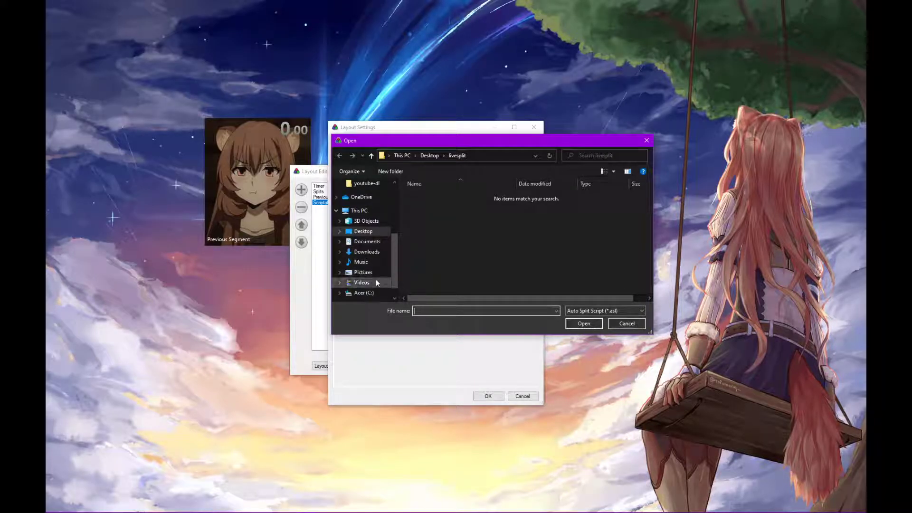
{"action": "scroll", "coordinate": [366, 192], "scroll_direction": "up", "scroll_amount": 4}
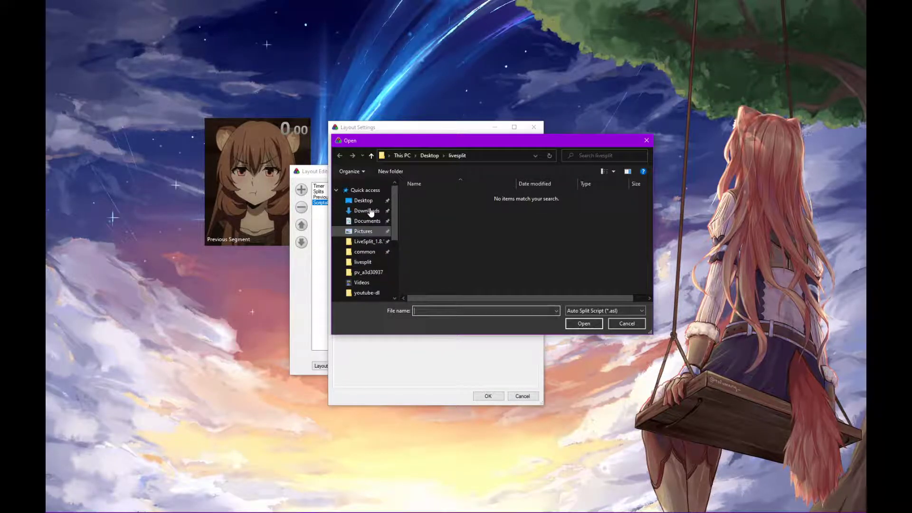
{"action": "left_click", "coordinate": [364, 200]}
{"action": "scroll", "coordinate": [429, 247], "scroll_direction": "down", "scroll_amount": 5}
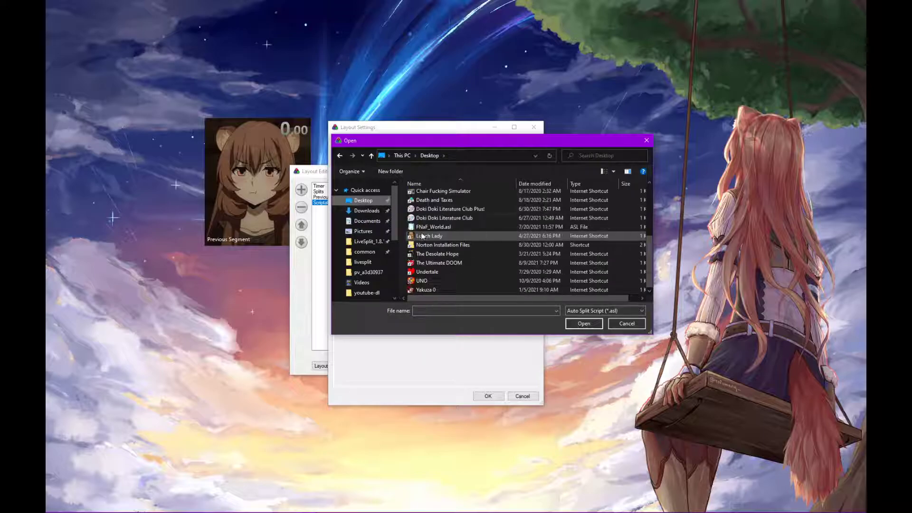
{"action": "left_click", "coordinate": [444, 228]}
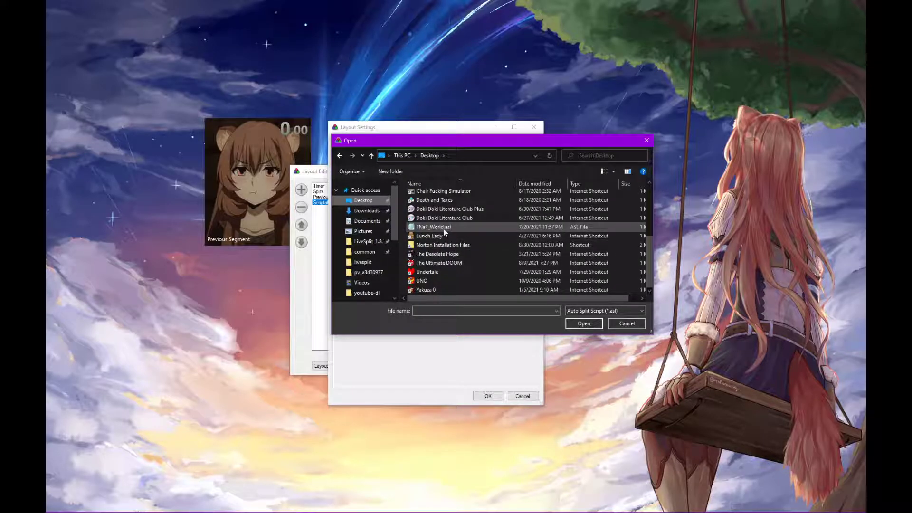
{"action": "double_click", "coordinate": [443, 228]}
Keep Start, Split and Reset enabled and confirm the splitter settings and layout editor.
{"action": "left_click_drag", "start_coordinate": [469, 128], "coordinate": [401, 273]}
{"action": "left_click", "coordinate": [402, 184]}
{"action": "left_click", "coordinate": [346, 260]}
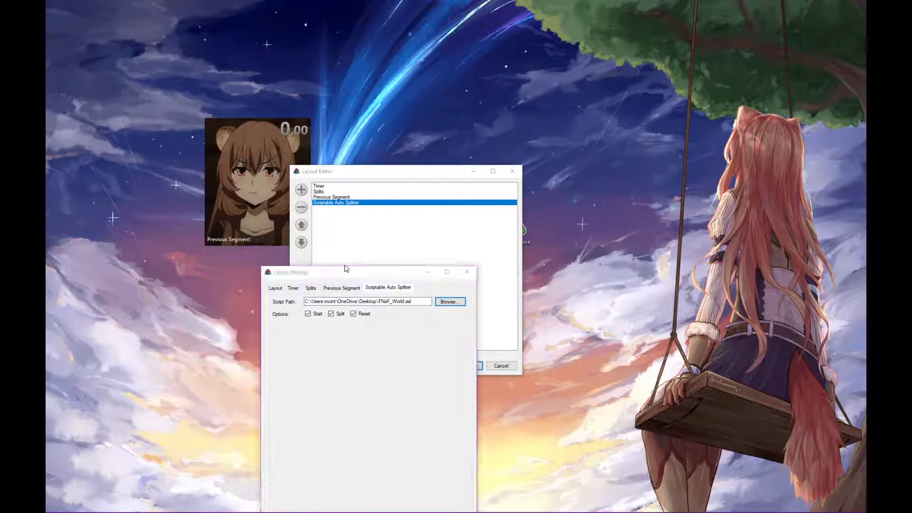
{"action": "left_click_drag", "start_coordinate": [372, 272], "coordinate": [628, 80]}
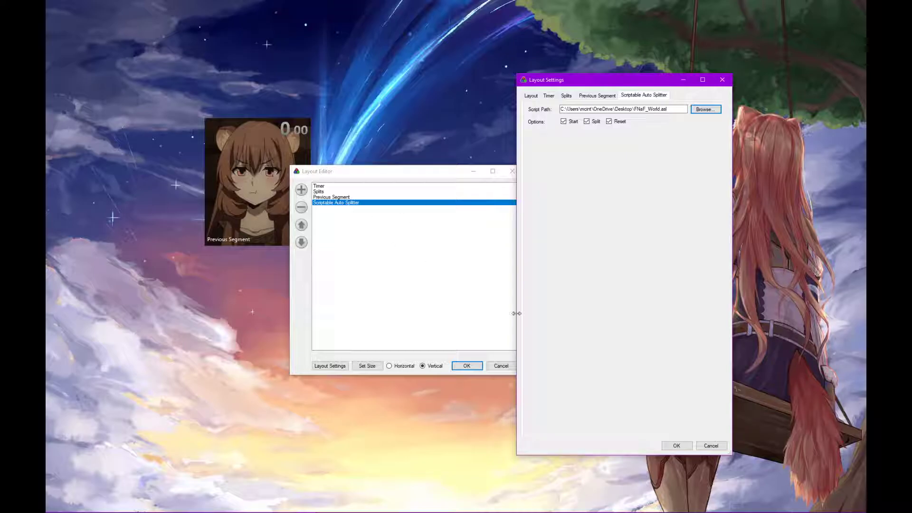
{"action": "left_click", "coordinate": [677, 445]}
{"action": "left_click_drag", "start_coordinate": [376, 174], "coordinate": [226, 224]}
{"action": "left_click", "coordinate": [318, 415]}
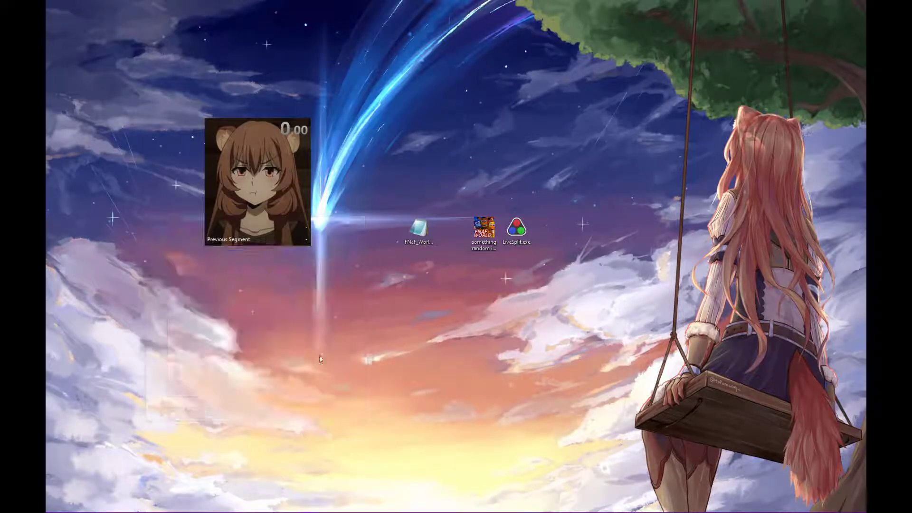
Switch LiveSplit's timing comparison from Real Time to Game Time.
{"action": "right_click", "coordinate": [258, 227]}
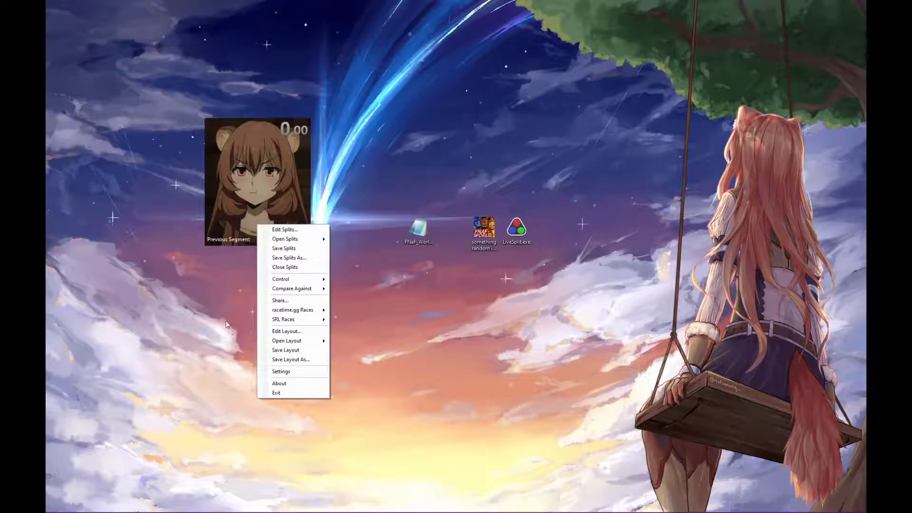
{"action": "left_click", "coordinate": [216, 300]}
{"action": "right_click", "coordinate": [246, 182]}
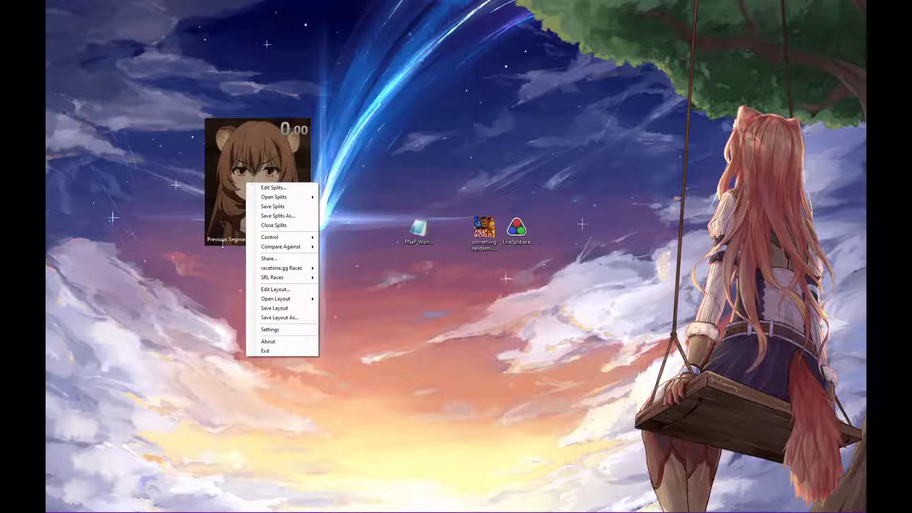
{"action": "mouse_move", "coordinate": [267, 246]}
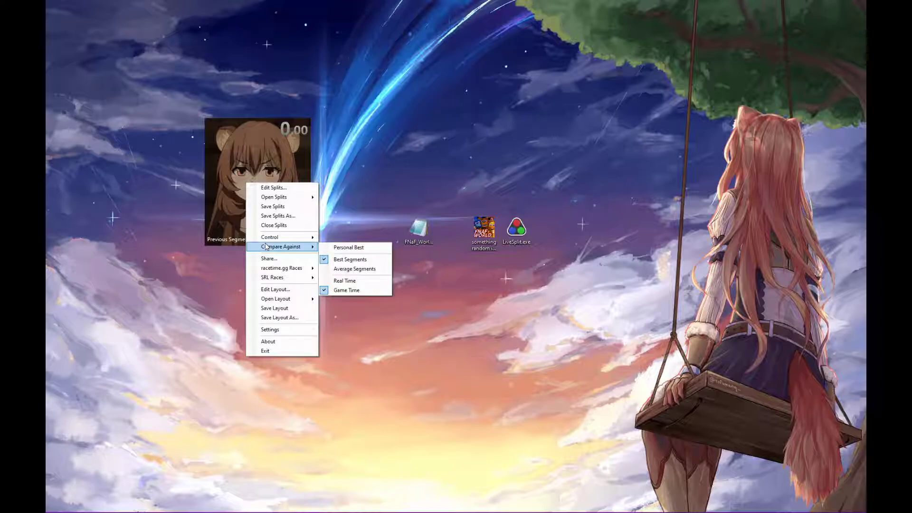
{"action": "left_click", "coordinate": [366, 280]}
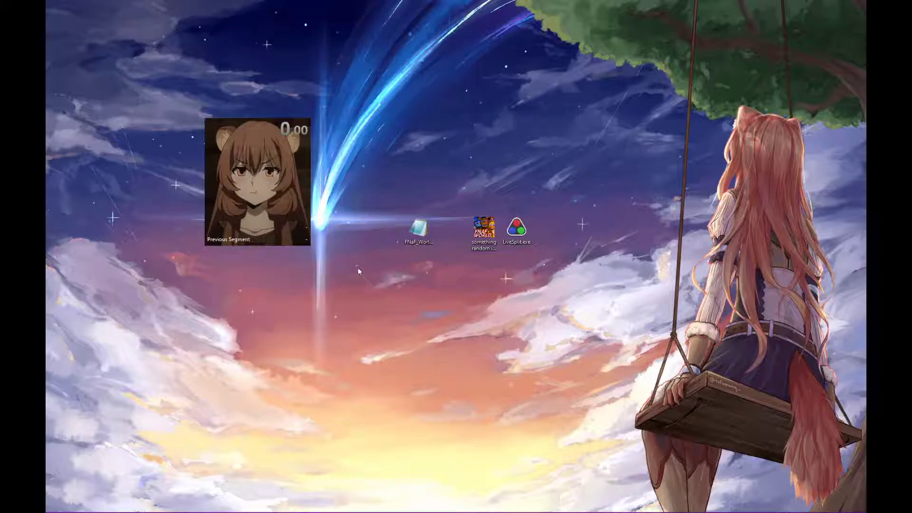
{"action": "right_click", "coordinate": [270, 202]}
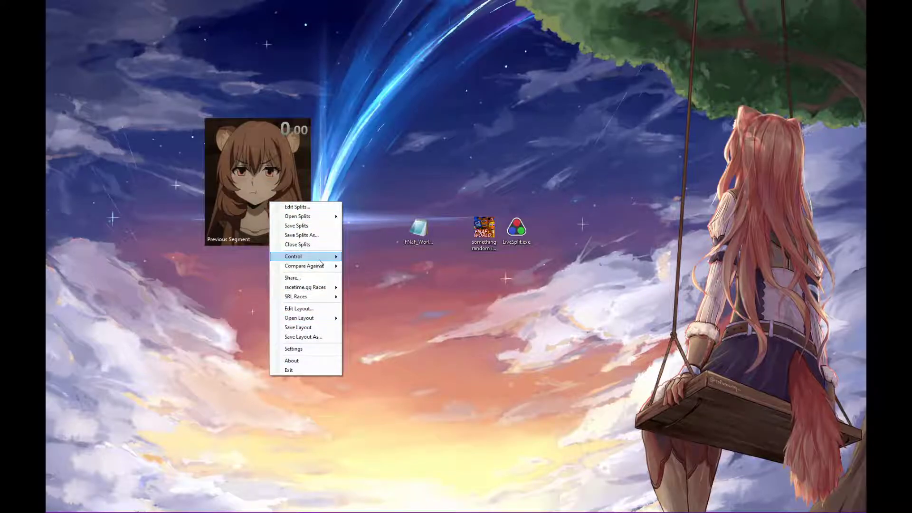
{"action": "mouse_move", "coordinate": [306, 266]}
{"action": "left_click", "coordinate": [385, 311]}
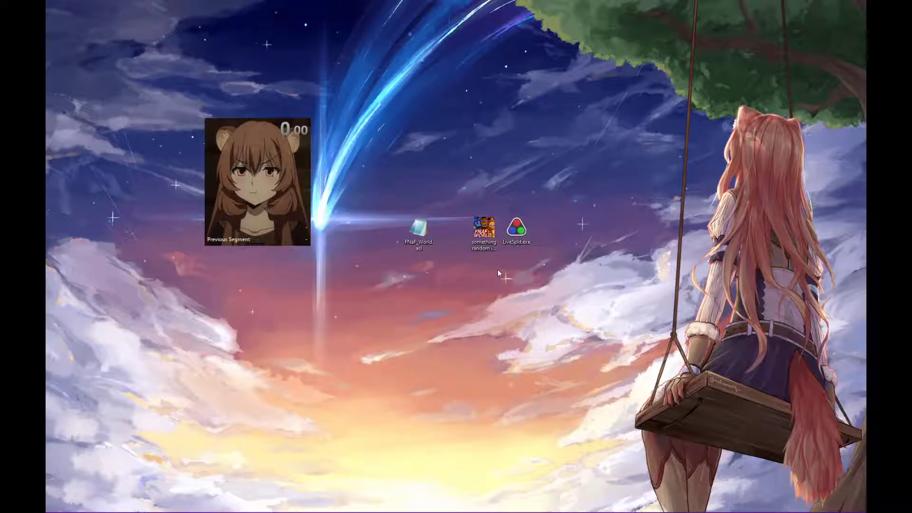
{"action": "left_click", "coordinate": [479, 246]}
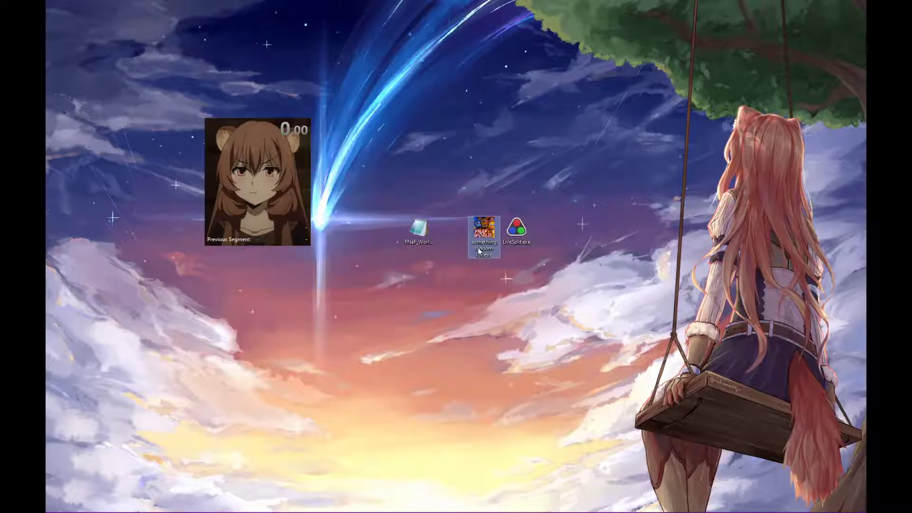
{"action": "left_click", "coordinate": [483, 281]}
{"action": "double_click", "coordinate": [420, 239]}
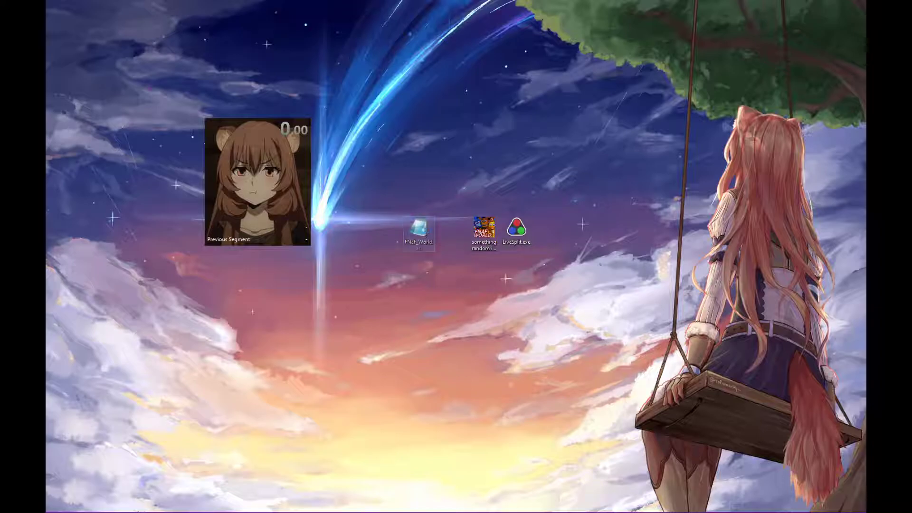
Copy the process name FNaF_World from the script's state line and close Notepad.
{"action": "left_click_drag", "start_coordinate": [308, 92], "coordinate": [519, 85]}
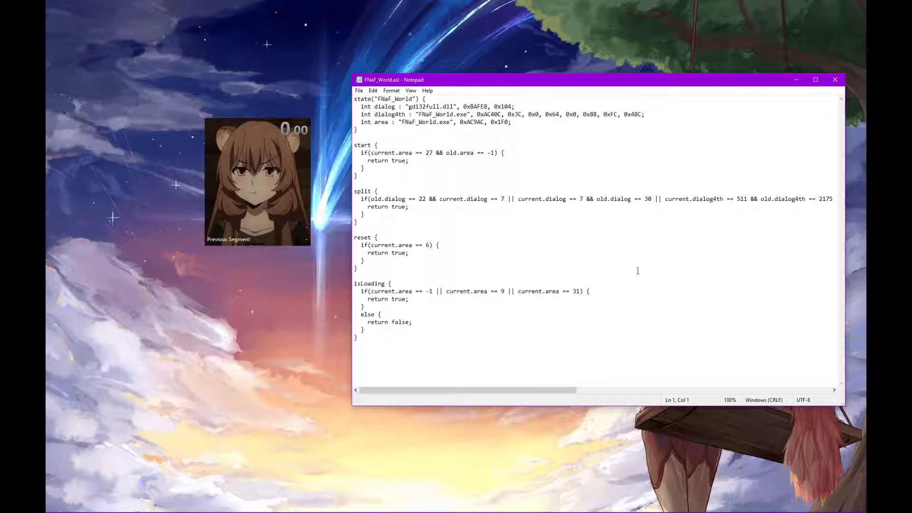
{"action": "left_click_drag", "start_coordinate": [364, 99], "coordinate": [414, 99]}
{"action": "right_click", "coordinate": [413, 98]}
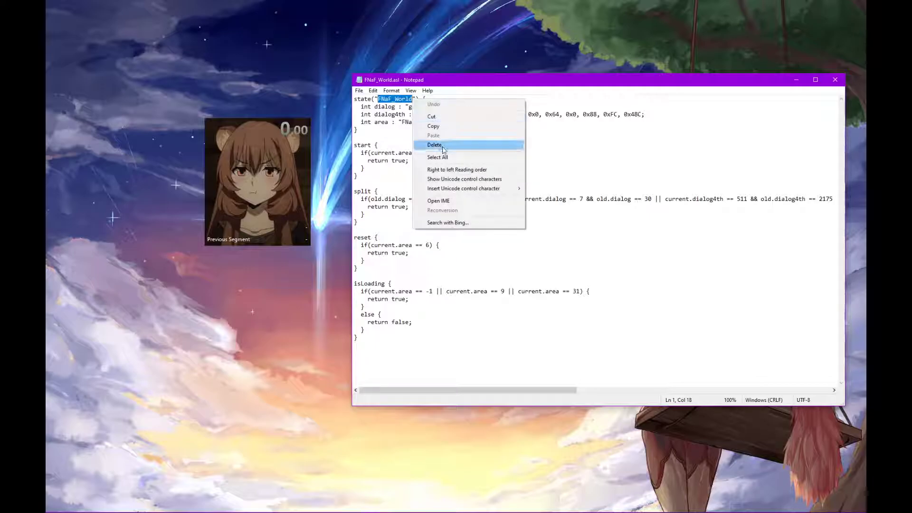
{"action": "left_click", "coordinate": [430, 126]}
{"action": "left_click", "coordinate": [835, 80]}
Rename the game's desktop executable to FNaF_World.exe and launch it.
{"action": "left_click", "coordinate": [481, 250]}
{"action": "left_click", "coordinate": [481, 251]}
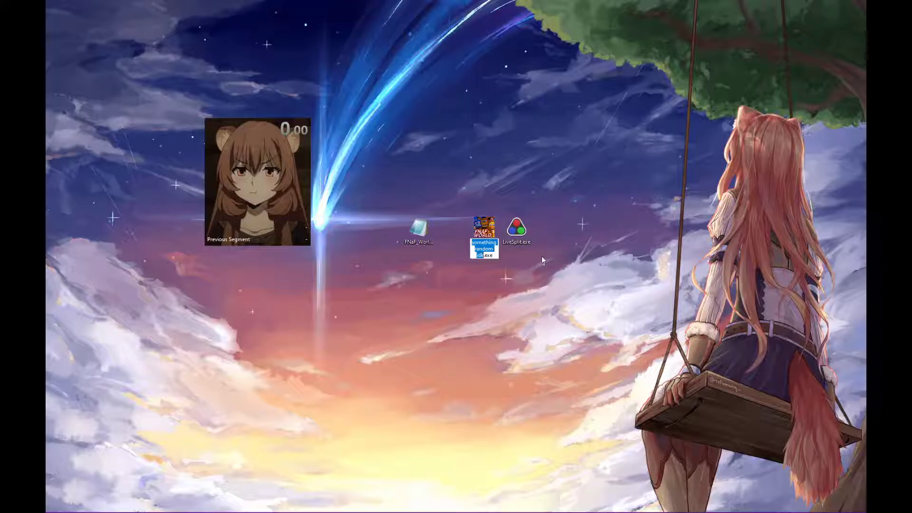
{"action": "key", "text": "ctrl+v"}
{"action": "key", "text": "Return"}
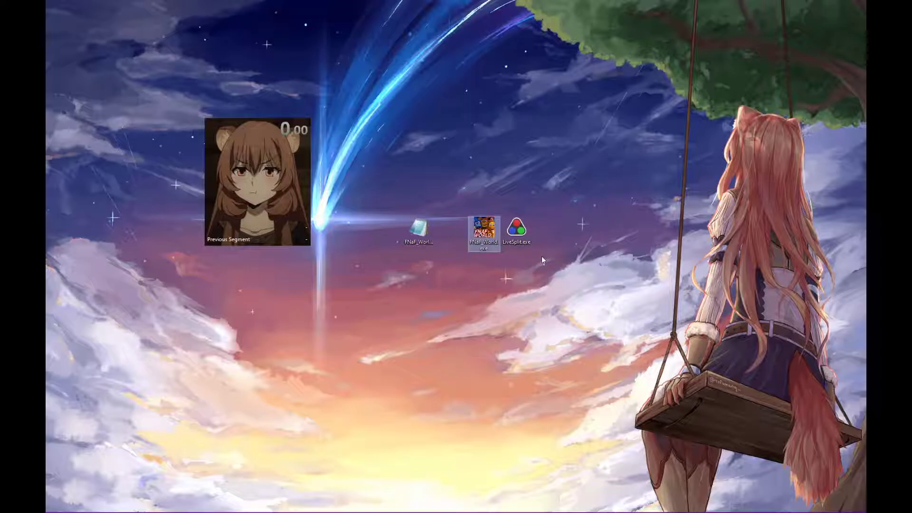
{"action": "left_click", "coordinate": [551, 267]}
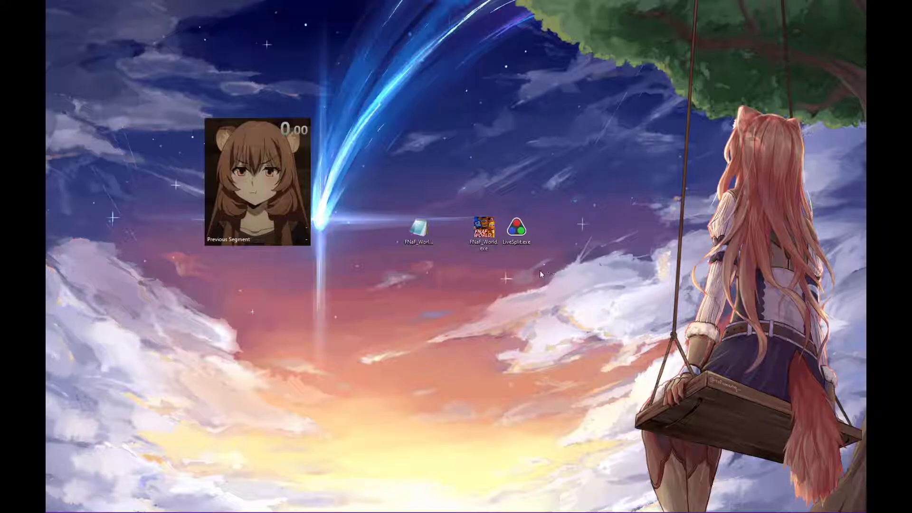
{"action": "double_click", "coordinate": [471, 233]}
Wait for FNaF World v1.2 Update 2 to reach its title screen.
{"action": "mouse_move", "coordinate": [350, 499]}
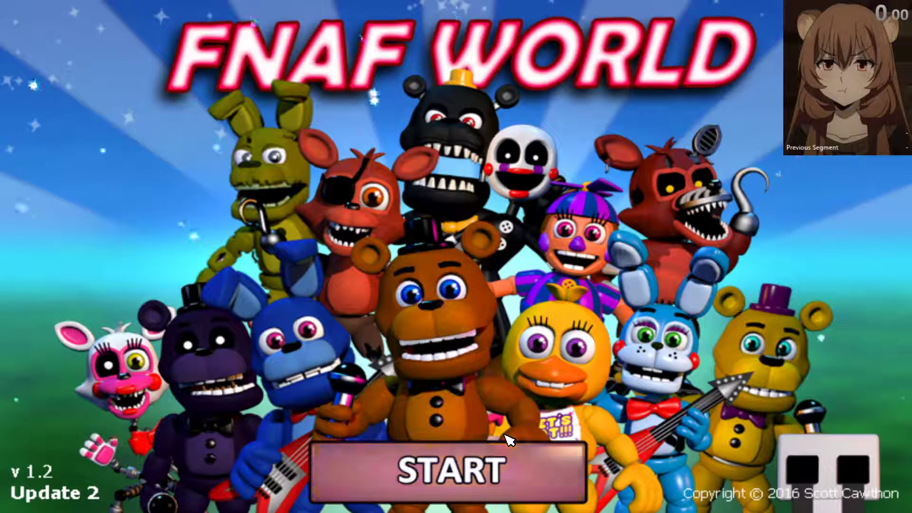
Start a NEW GAME in save Slot 3 from the FNaF World title screen.
{"action": "left_click", "coordinate": [458, 442]}
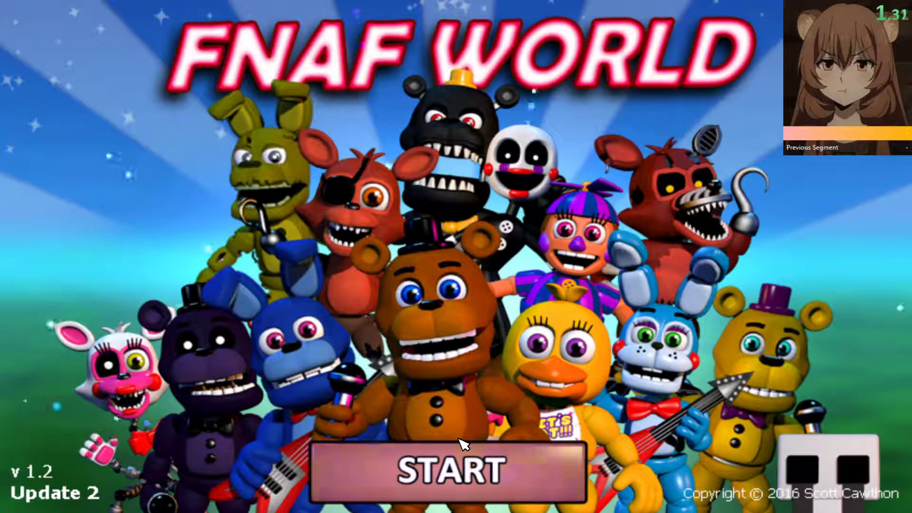
{"action": "left_click", "coordinate": [473, 457]}
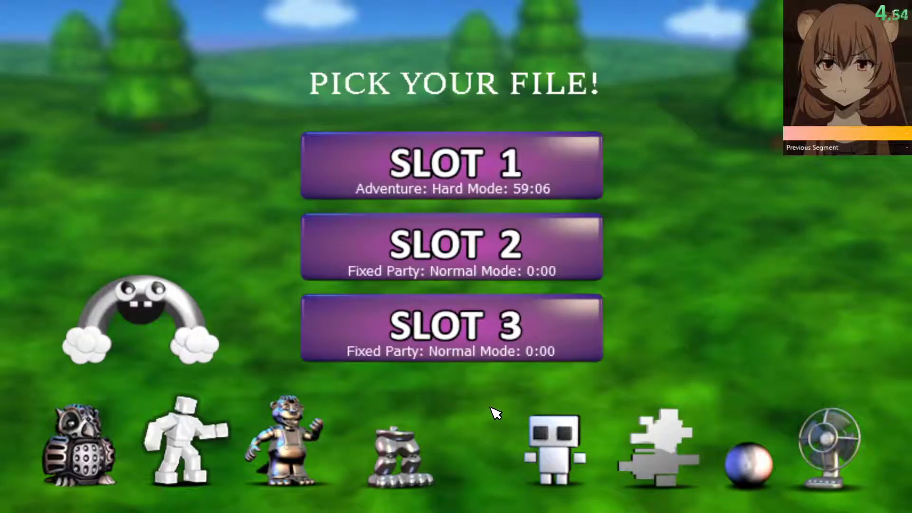
{"action": "left_click", "coordinate": [468, 342]}
{"action": "left_click", "coordinate": [438, 216]}
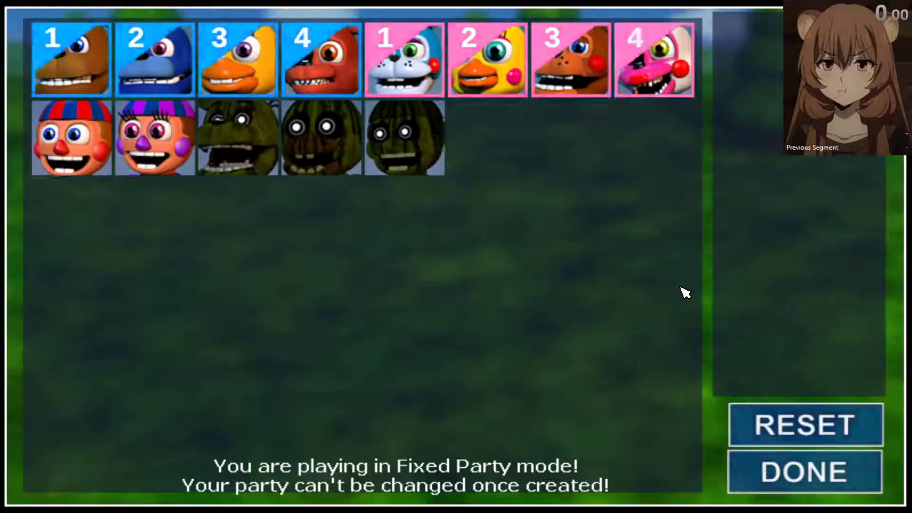
Reset the party, pick eight characters for two Fixed Party teams, and begin the run.
{"action": "left_click", "coordinate": [770, 419]}
{"action": "left_click", "coordinate": [655, 372]}
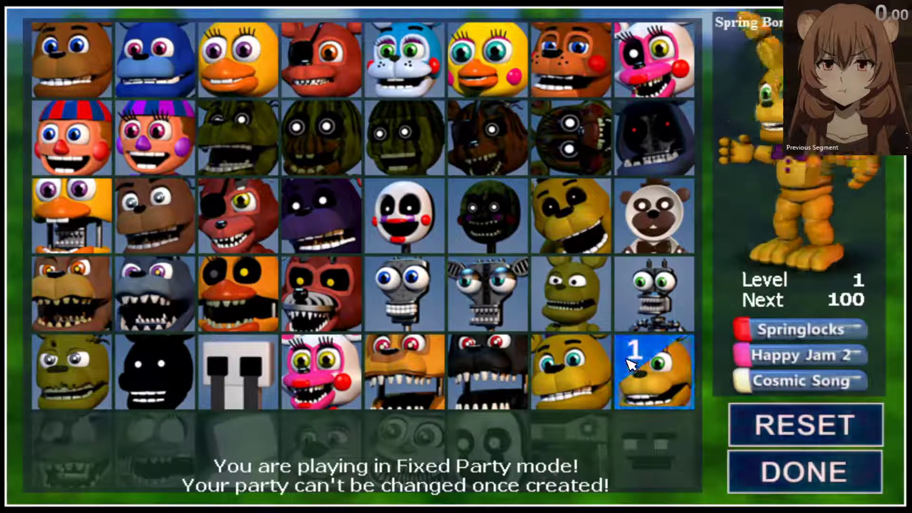
{"action": "left_click", "coordinate": [494, 294]}
{"action": "left_click", "coordinate": [321, 372]}
{"action": "left_click", "coordinate": [102, 376]}
{"action": "left_click", "coordinate": [155, 372]}
{"action": "left_click", "coordinate": [238, 372]}
{"action": "left_click", "coordinate": [488, 372]}
{"action": "left_click", "coordinate": [405, 294]}
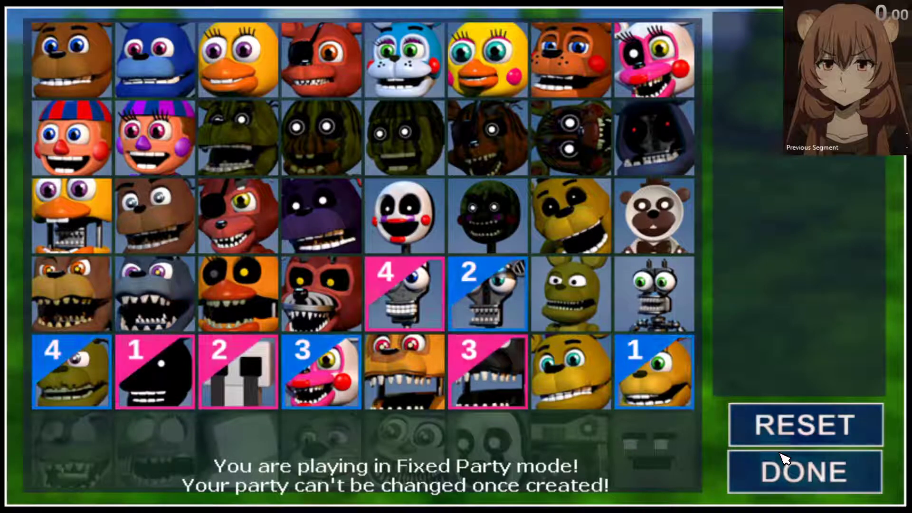
{"action": "left_click", "coordinate": [798, 481]}
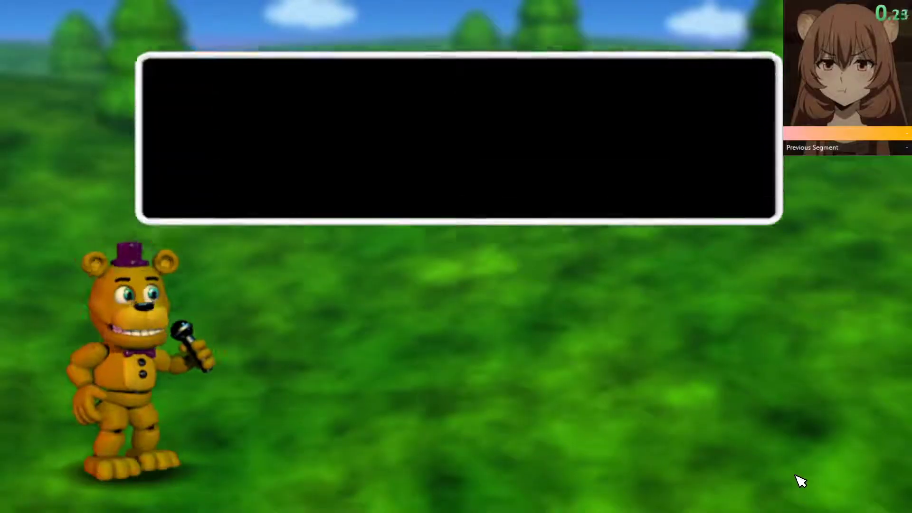
{"action": "left_click", "coordinate": [797, 483]}
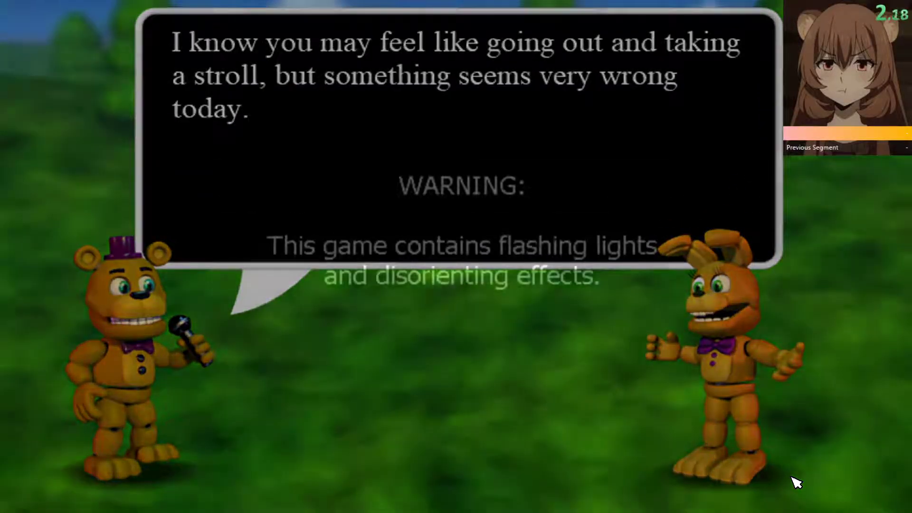